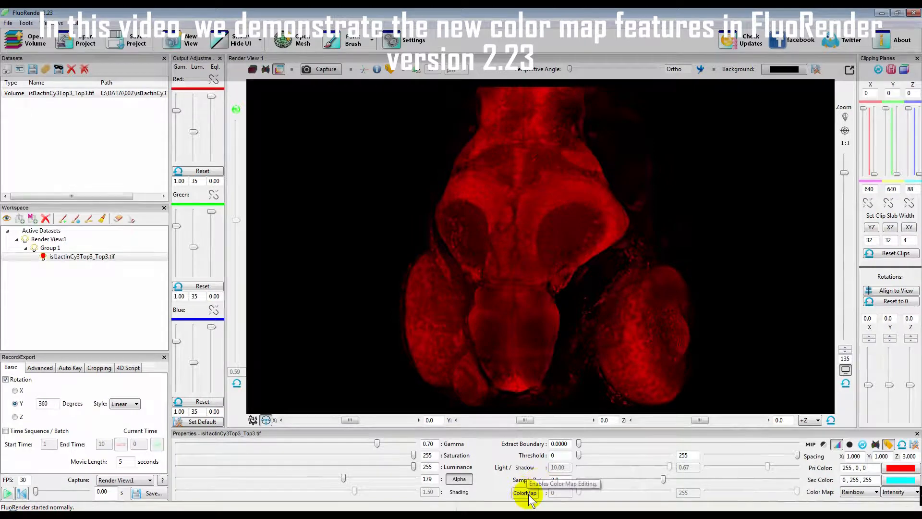
Enable the color map on the volume and map the Rainbow colors by Z Value
click(525, 494)
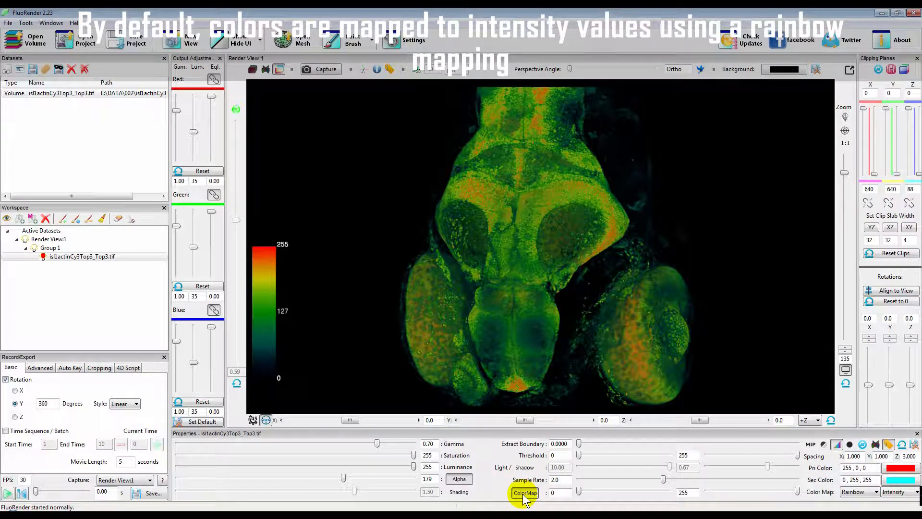
click(901, 493)
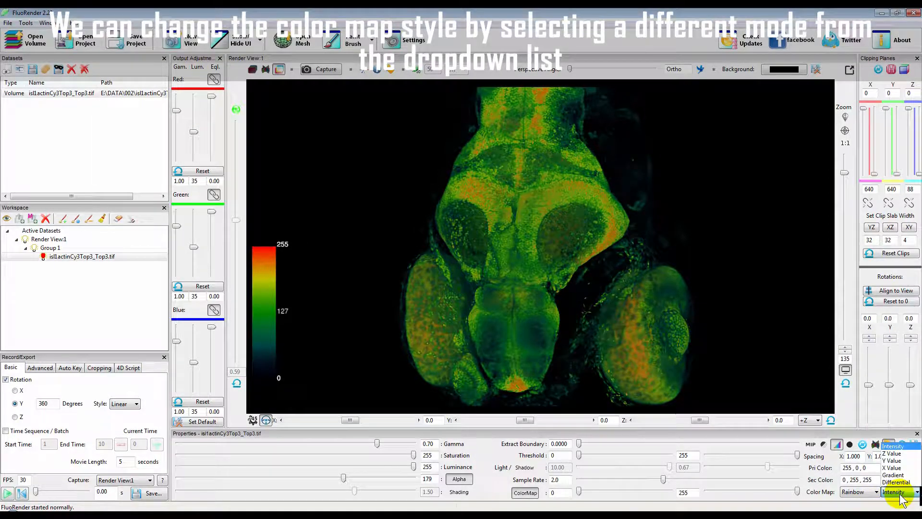
click(894, 454)
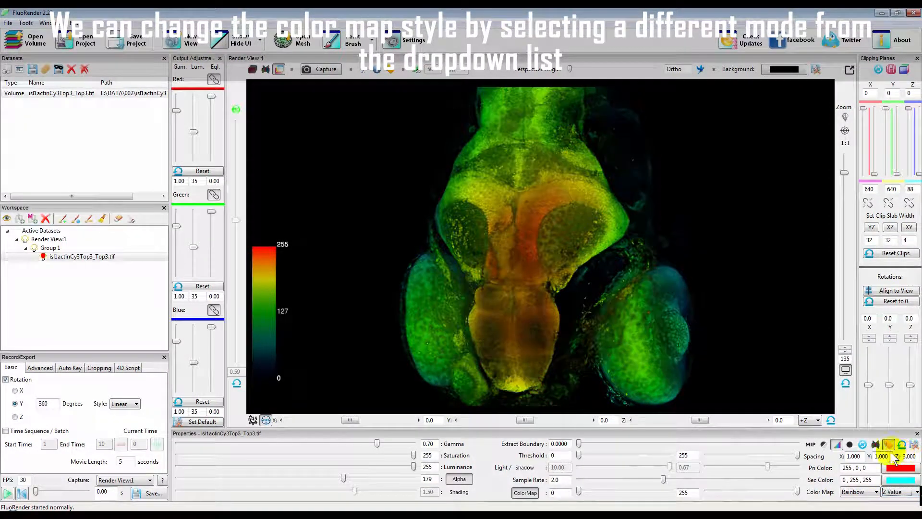
mouse_move(664, 364)
mouse_down()
mouse_move(587, 363)
mouse_move(678, 363)
mouse_up()
Switch the color mapping mode to Y Value and then to X Value
click(897, 492)
click(895, 462)
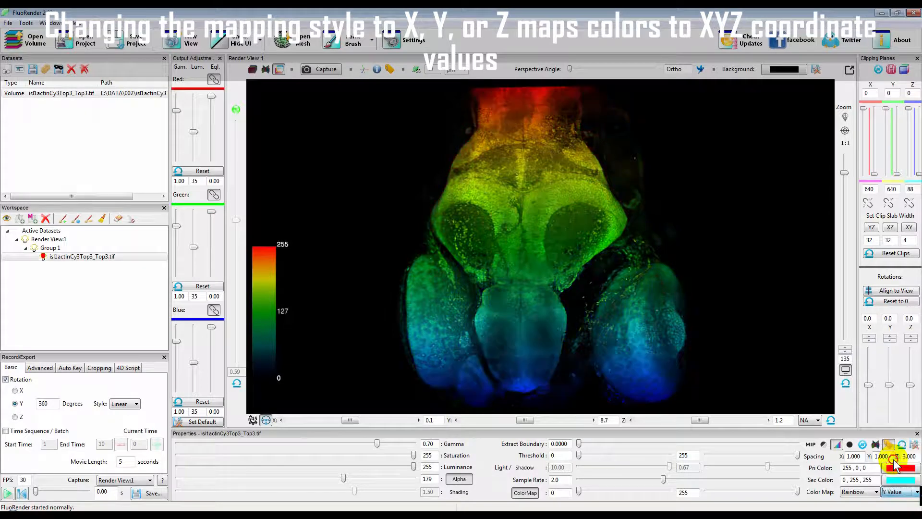
click(897, 492)
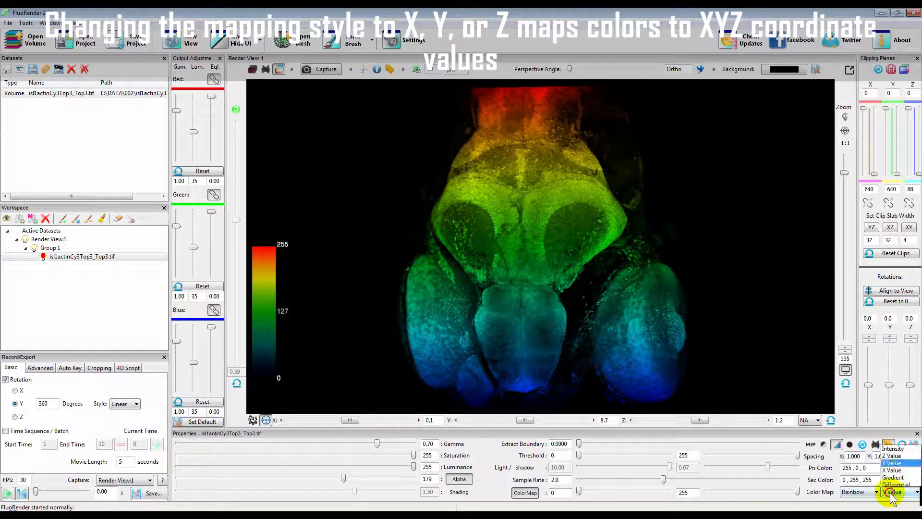
click(893, 473)
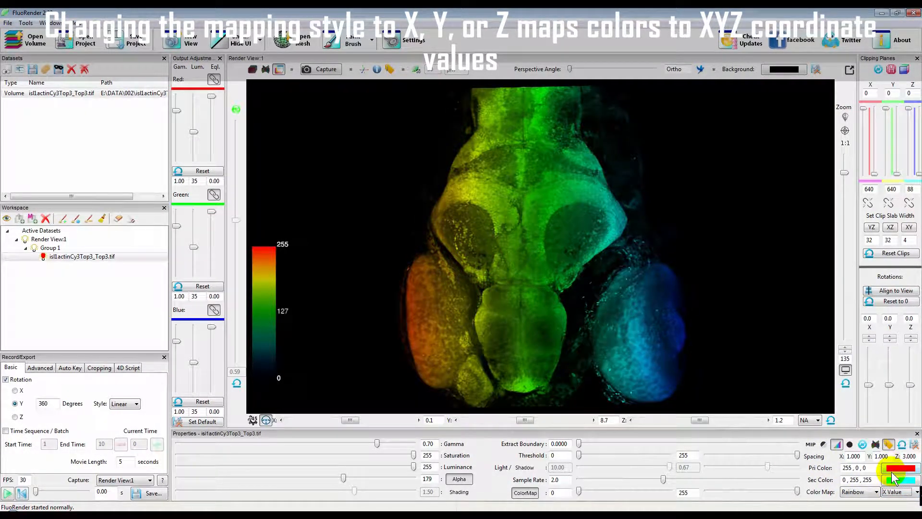
Map the colors by Gradient and reduce the color map's high value to 202 to emphasize structural borders
click(906, 493)
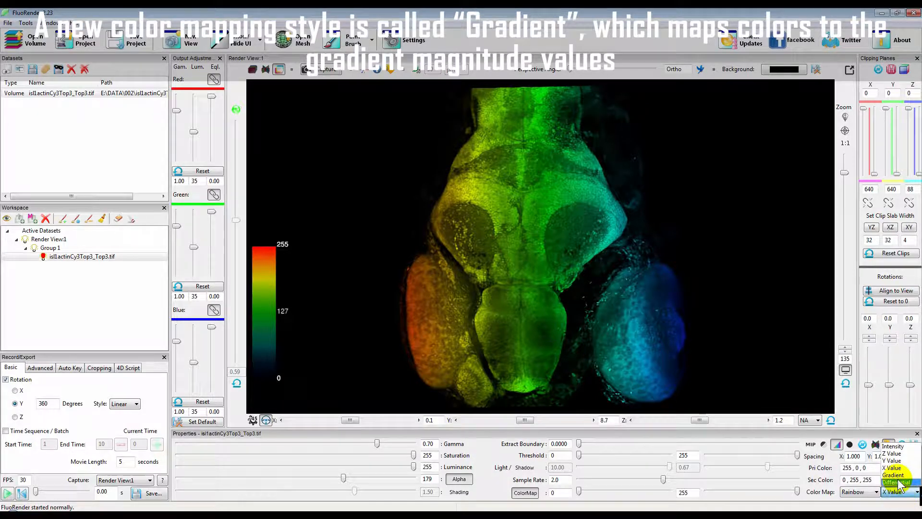
click(894, 475)
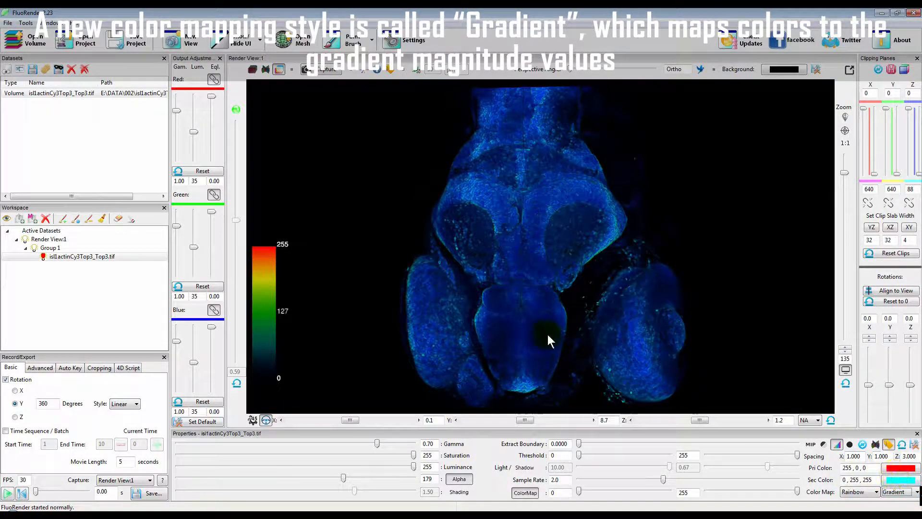
scroll(523, 298, up, 5)
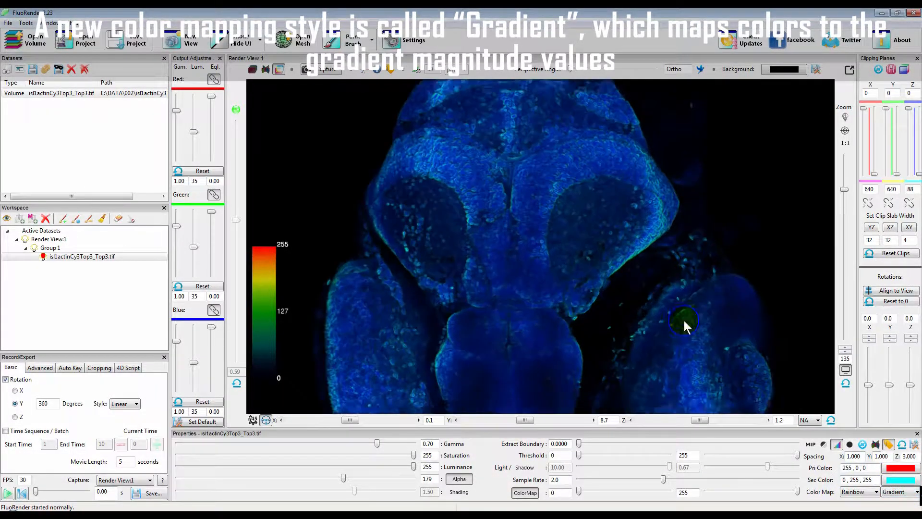
drag(536, 283, 561, 310)
middle_drag(561, 308, 565, 311)
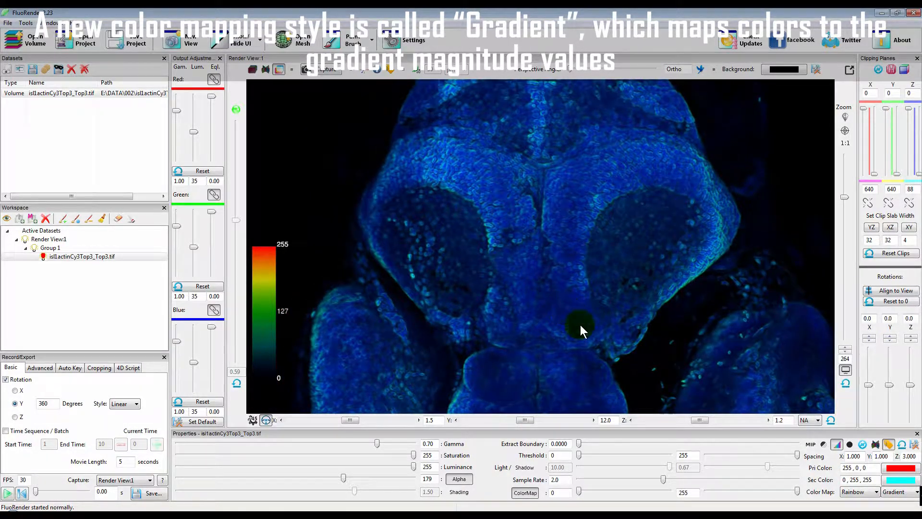
drag(797, 492, 778, 493)
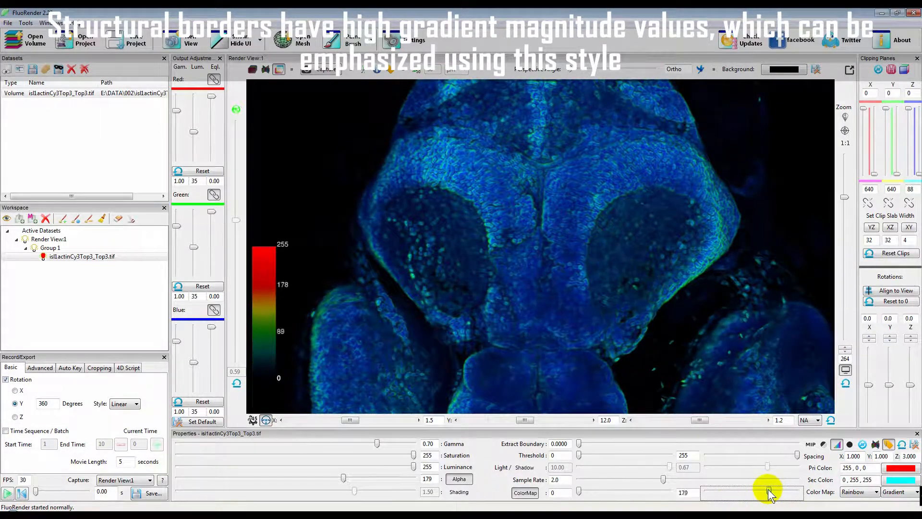
mouse_move(575, 266)
mouse_down()
mouse_move(567, 272)
mouse_move(570, 263)
mouse_up()
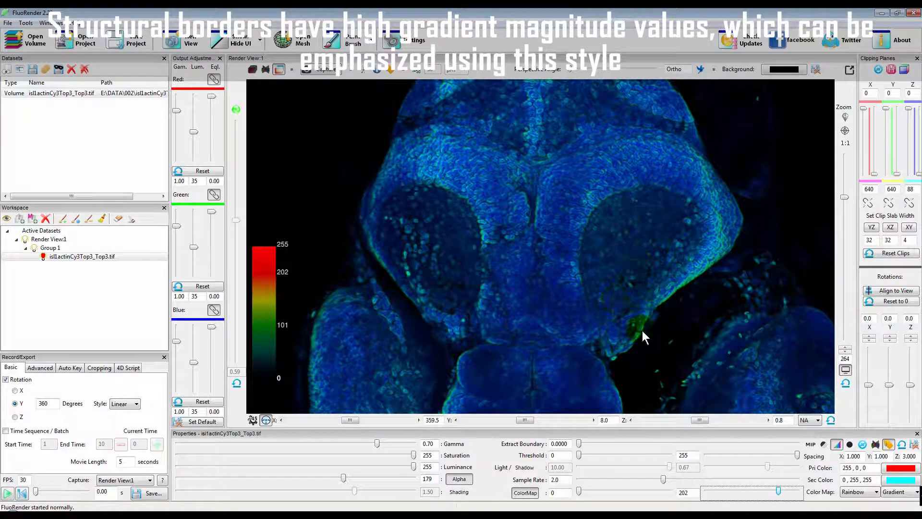
Turn on MIP mode for the volume and raise the color map's high value to 255
click(811, 444)
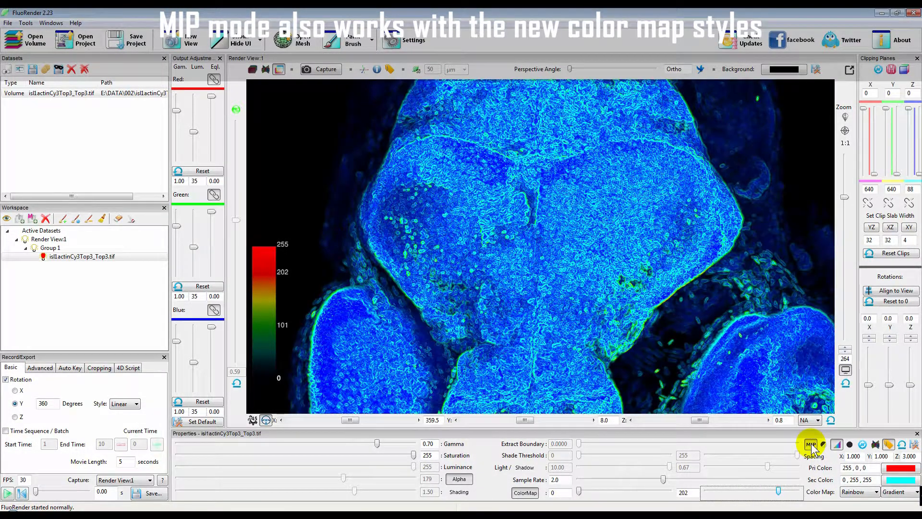
drag(779, 491, 808, 498)
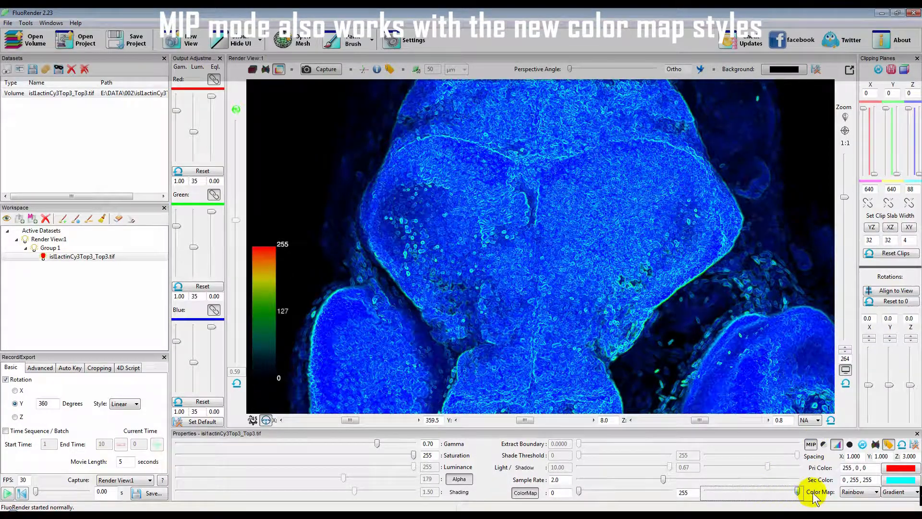
drag(609, 330, 670, 324)
right_drag(666, 317, 416, 288)
middle_drag(551, 307, 531, 280)
mouse_move(534, 272)
mouse_down()
mouse_move(532, 255)
mouse_move(500, 256)
mouse_move(547, 264)
mouse_up()
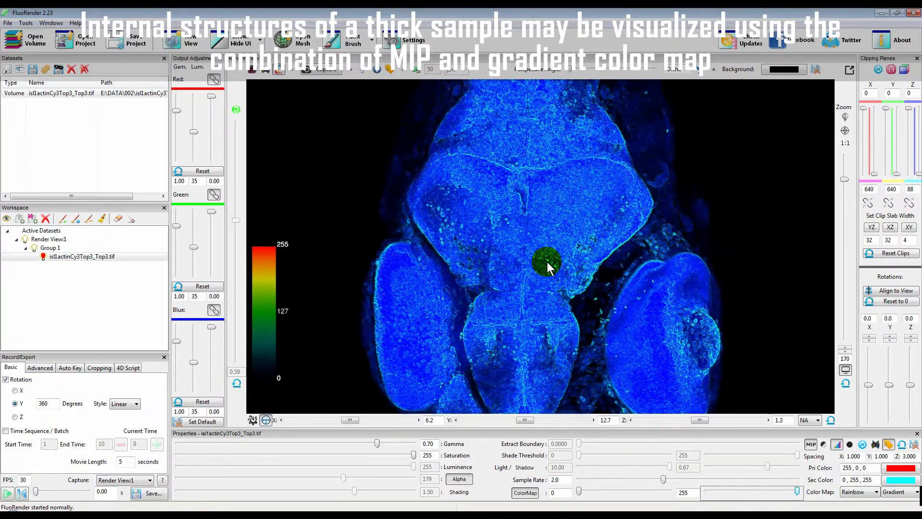
Turn off MIP mode and map the colors by Differential
click(812, 445)
click(895, 492)
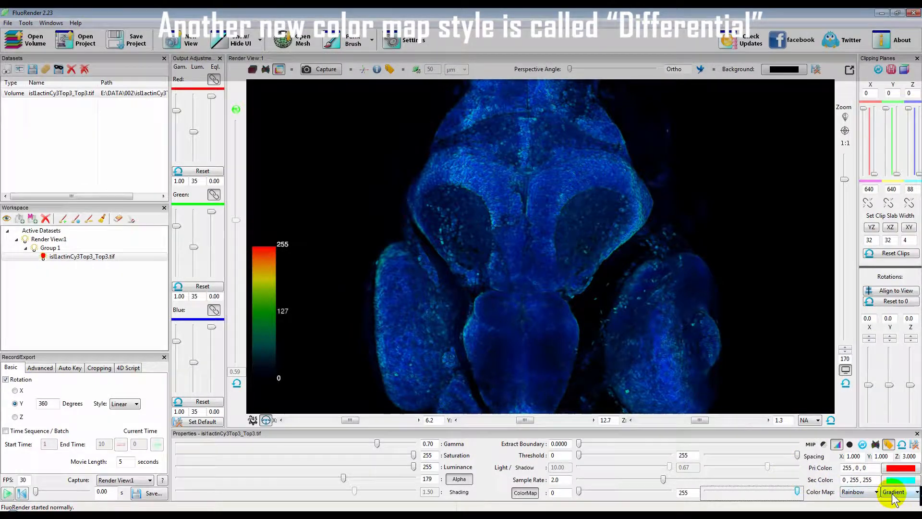
click(894, 482)
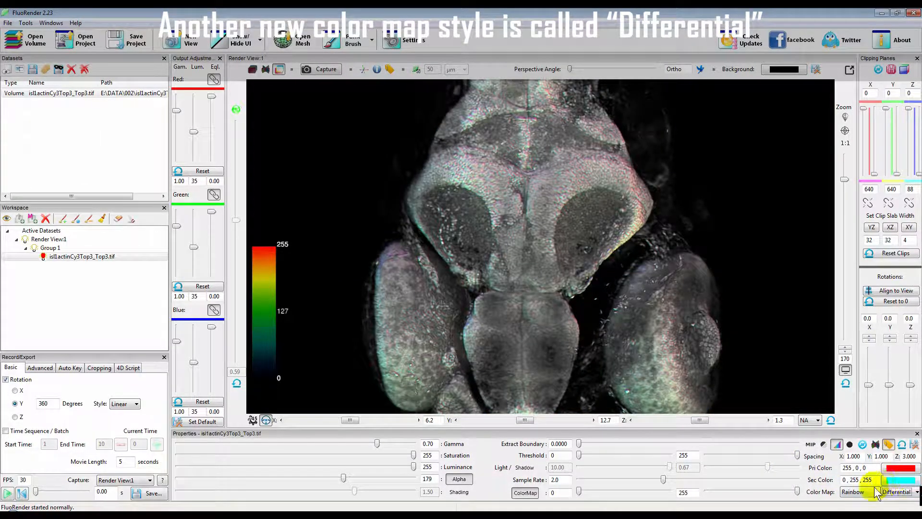
drag(588, 287, 570, 246)
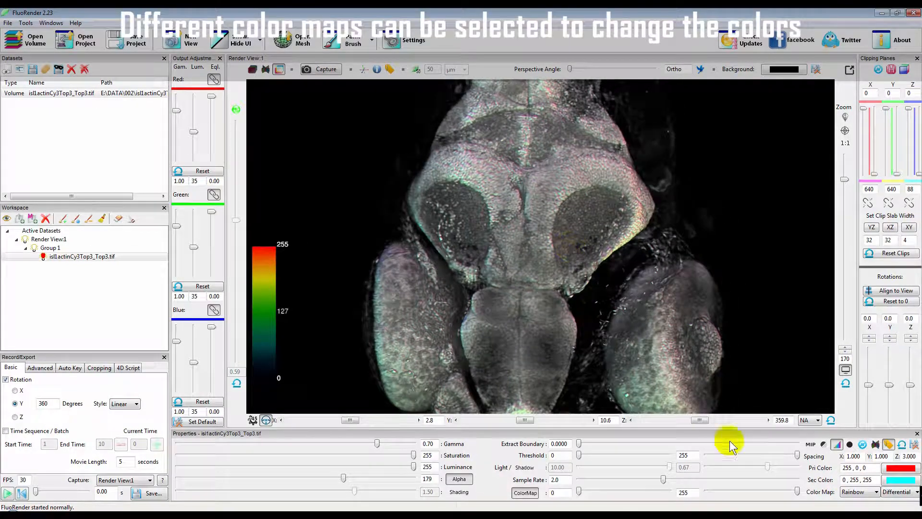
Change the volume's color map from Rainbow to Reverse Rainbow and rotate the volume slightly
click(864, 494)
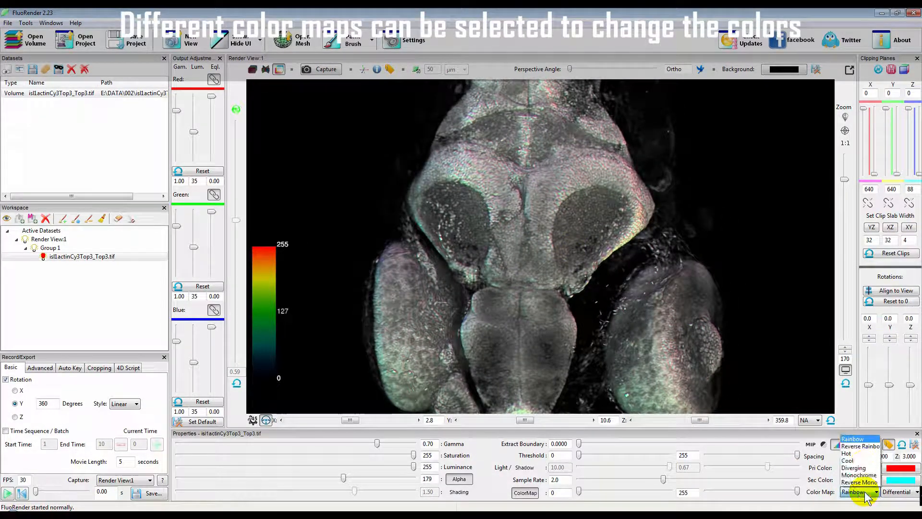
click(854, 448)
drag(610, 354, 632, 338)
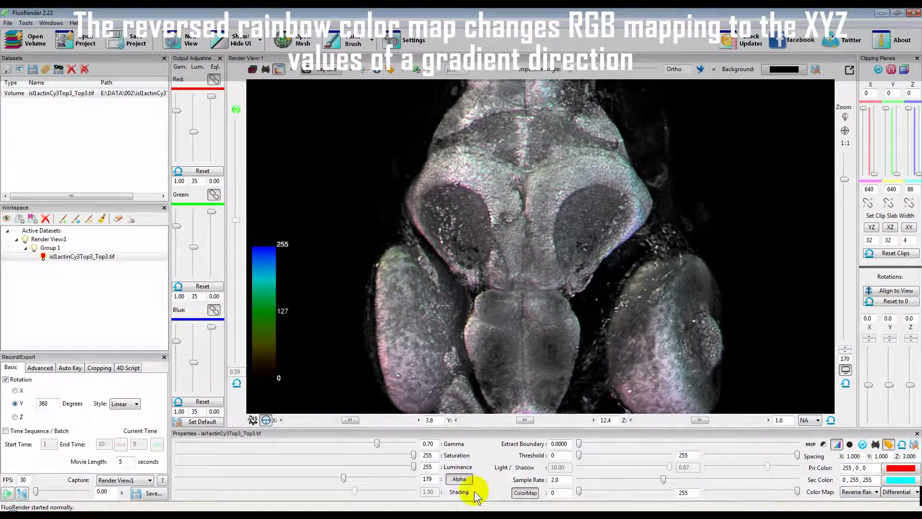
Turn on shading for the volume, reduce its strength to 1.35, and turn shading off again
click(458, 492)
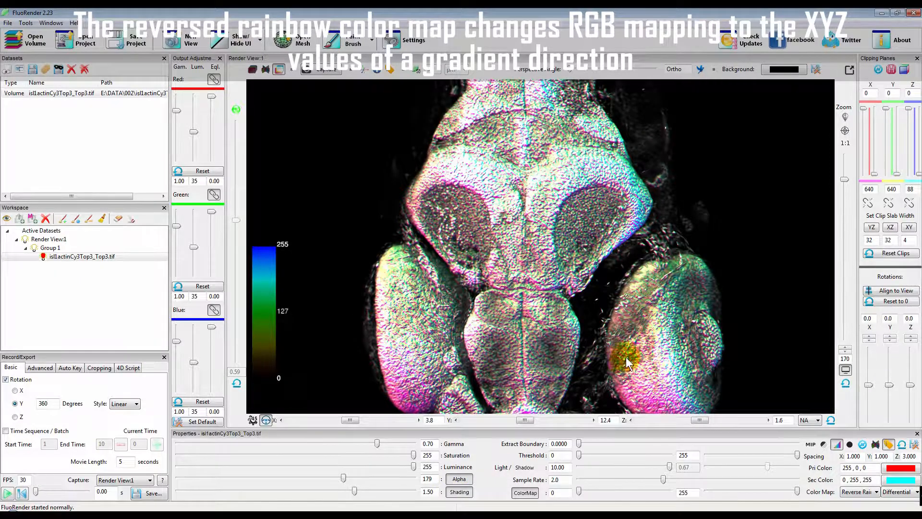
drag(549, 372, 499, 414)
mouse_move(355, 489)
mouse_down()
mouse_move(398, 489)
mouse_move(186, 489)
mouse_move(373, 491)
mouse_move(339, 491)
mouse_up()
click(458, 492)
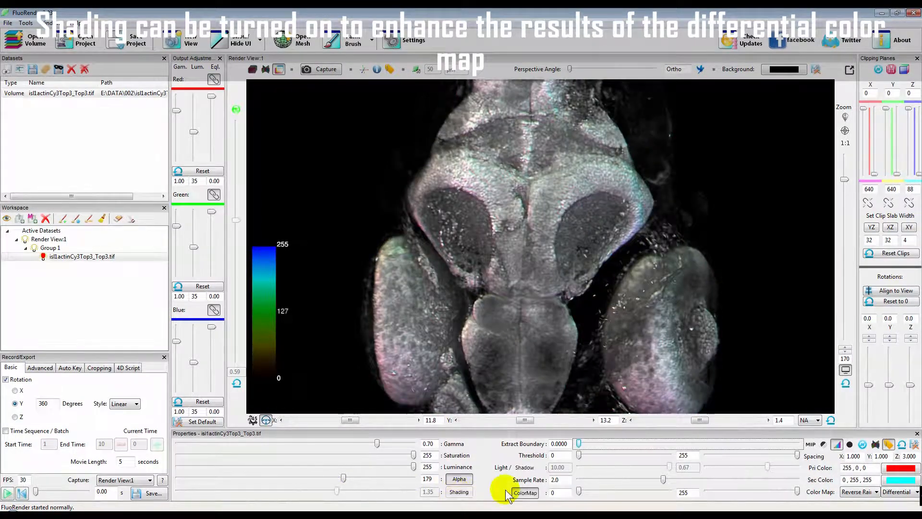
Apply the Hot color map and raise the color map's low value to 166
click(859, 491)
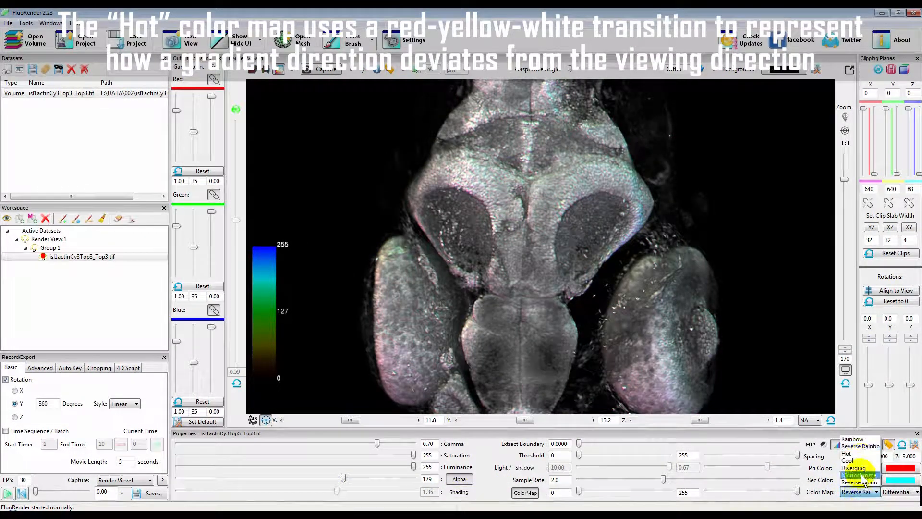
click(848, 454)
drag(682, 379, 665, 357)
drag(580, 491, 639, 489)
mouse_move(587, 320)
mouse_down()
mouse_move(555, 311)
mouse_move(594, 316)
mouse_move(581, 277)
mouse_move(579, 336)
mouse_move(554, 319)
mouse_move(590, 315)
mouse_up()
Try the Cool and then the Diverging color map on the volume, rotating it slightly with each one
click(860, 491)
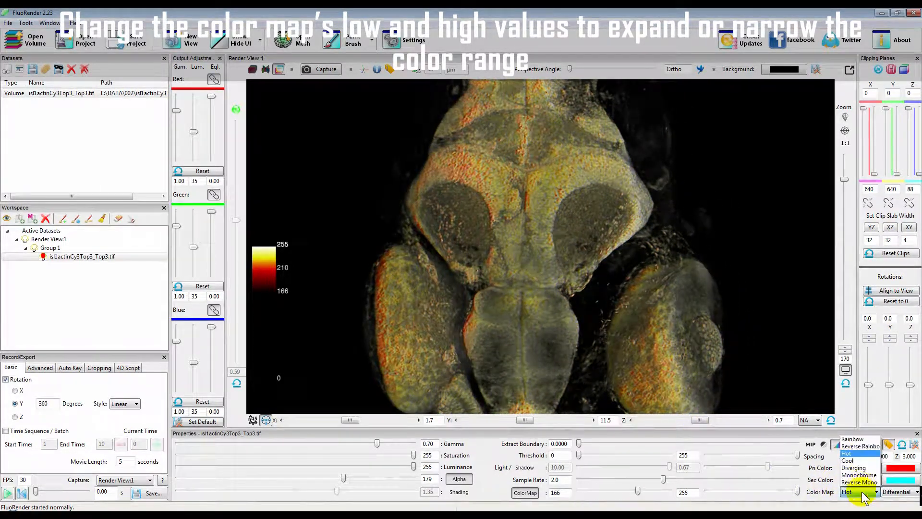
click(855, 460)
mouse_move(549, 313)
mouse_down()
mouse_move(515, 326)
mouse_move(563, 309)
mouse_move(532, 313)
mouse_move(551, 325)
mouse_up()
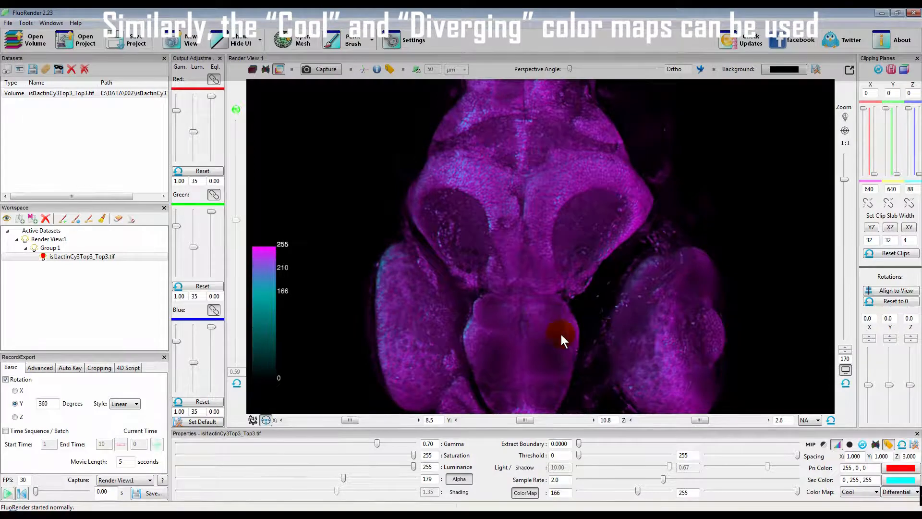
click(857, 492)
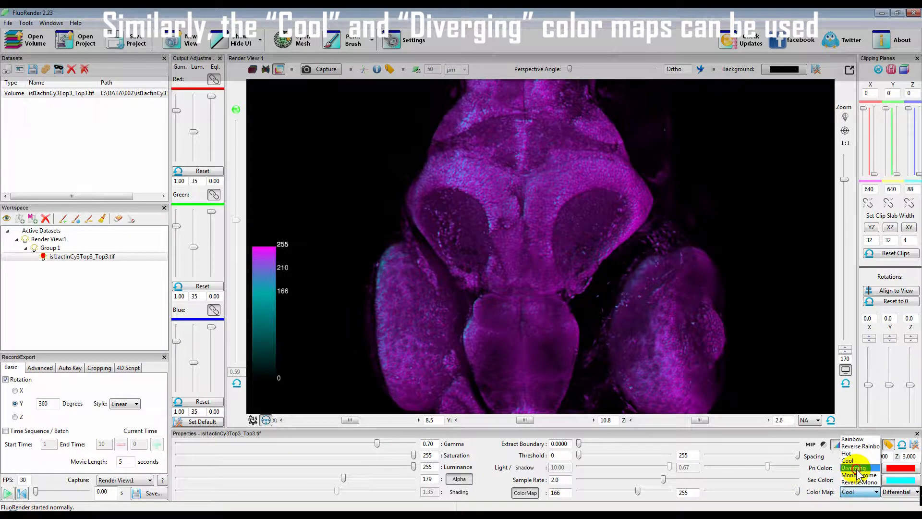
click(854, 468)
drag(578, 337, 563, 326)
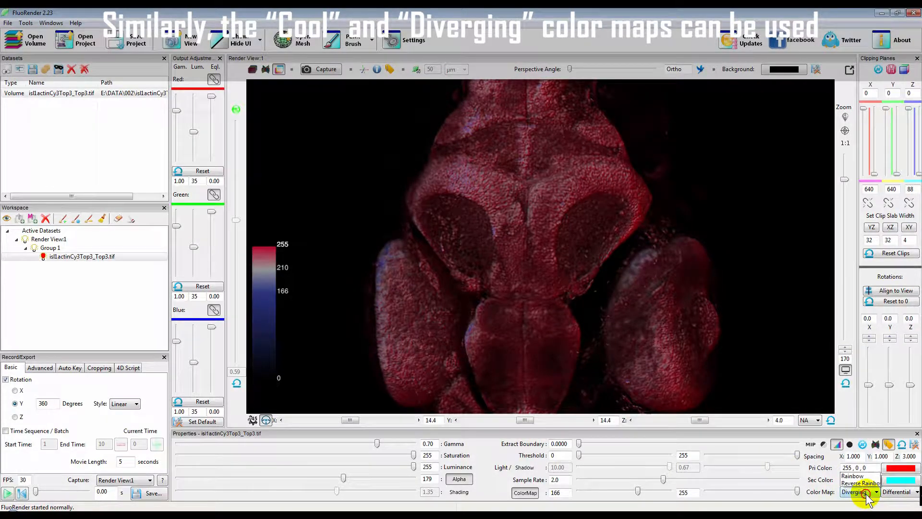
Apply the Monochrome color map for a color-neutral rendering of the volume
click(859, 475)
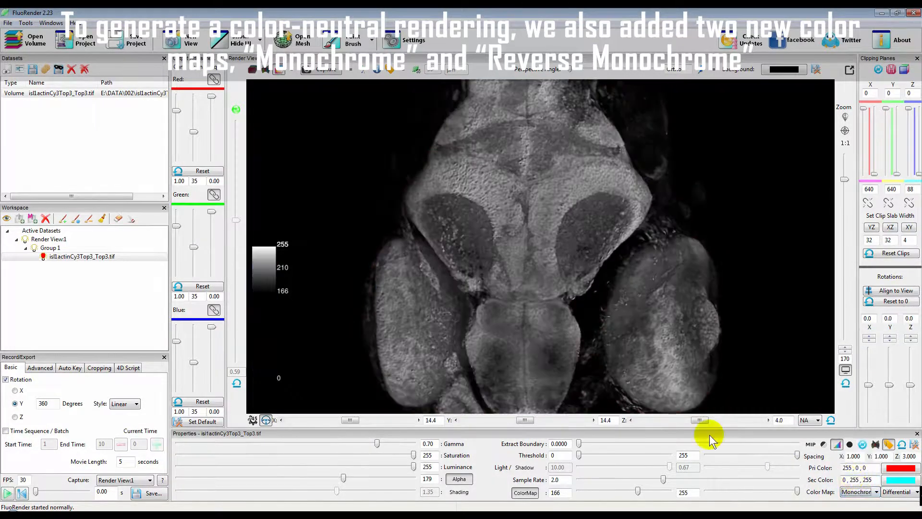
mouse_move(582, 304)
mouse_down()
mouse_move(529, 281)
mouse_move(576, 286)
mouse_move(568, 309)
mouse_move(551, 309)
mouse_move(572, 295)
mouse_move(571, 283)
mouse_move(572, 301)
mouse_move(566, 296)
mouse_up()
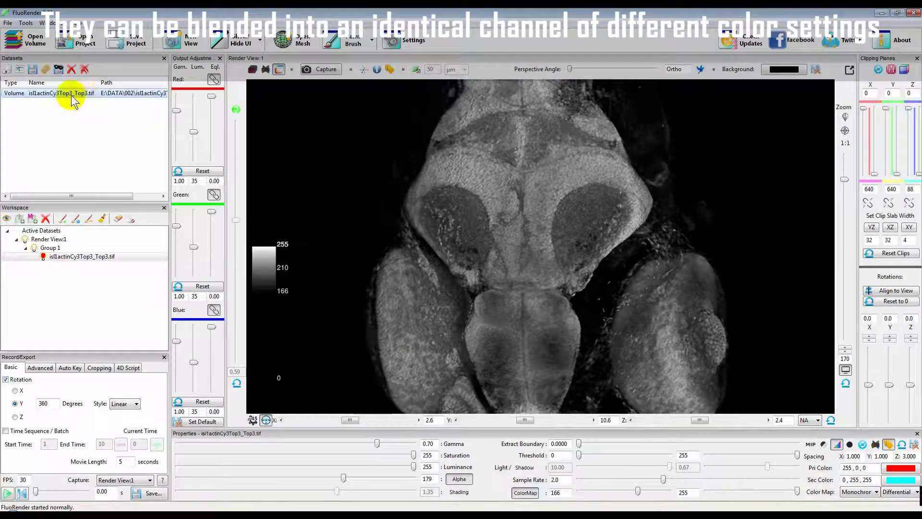
Add the same volume dataset to the render view a second time and reset the copy's properties to their defaults
double_click(48, 93)
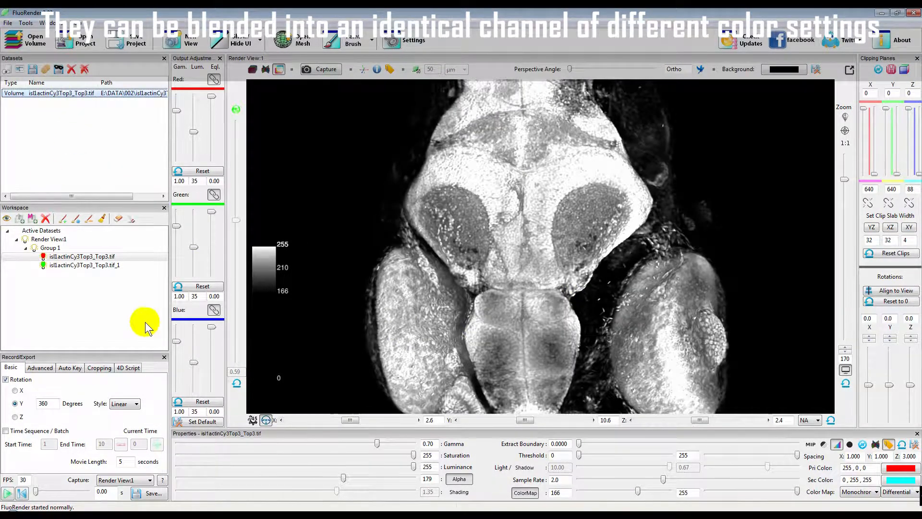
click(64, 267)
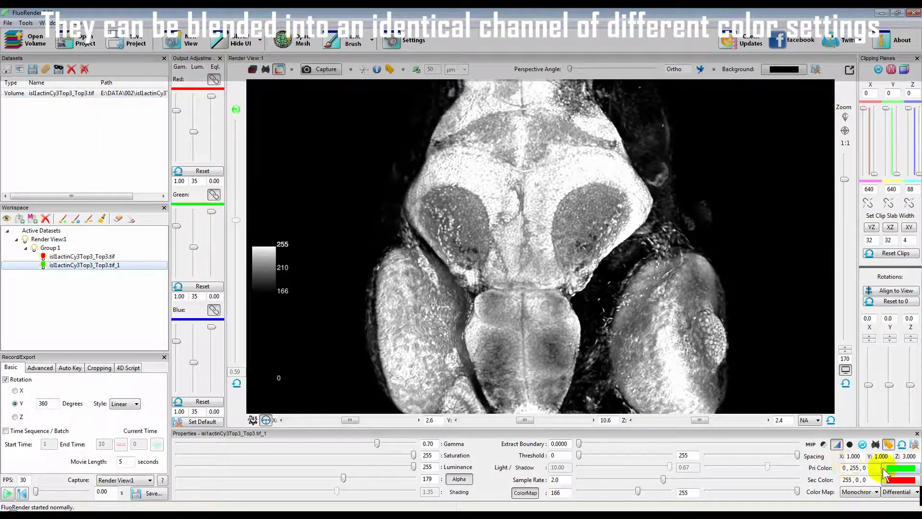
click(902, 445)
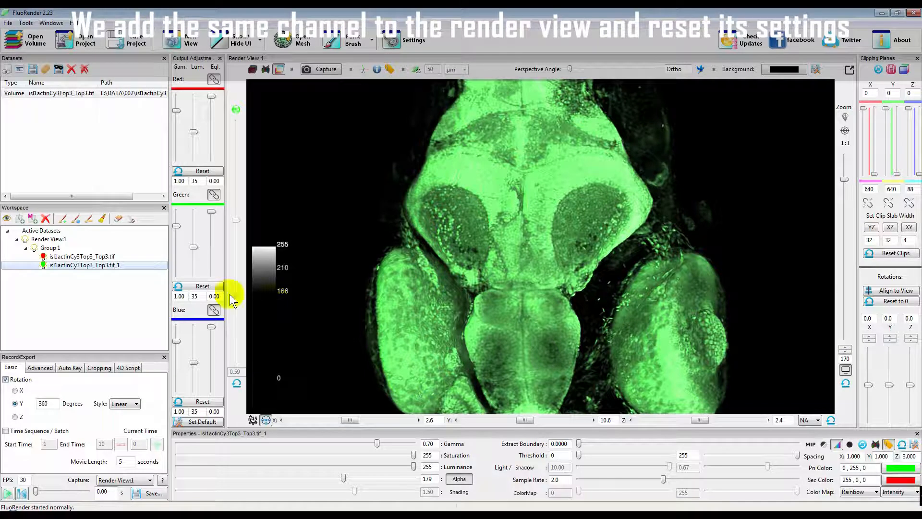
On the original red channel, reduce the alpha to 26 and raise the extract boundary value to 0.0855
click(82, 257)
drag(344, 479, 203, 473)
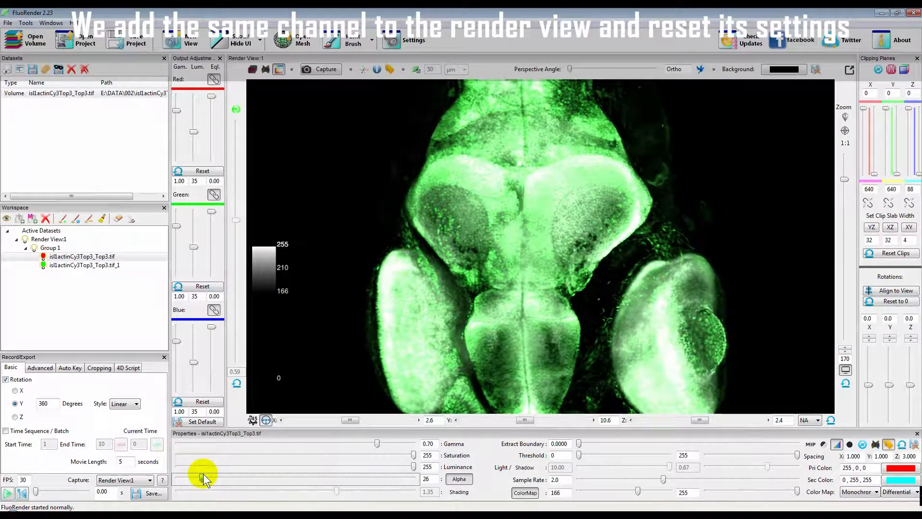
drag(579, 444, 615, 444)
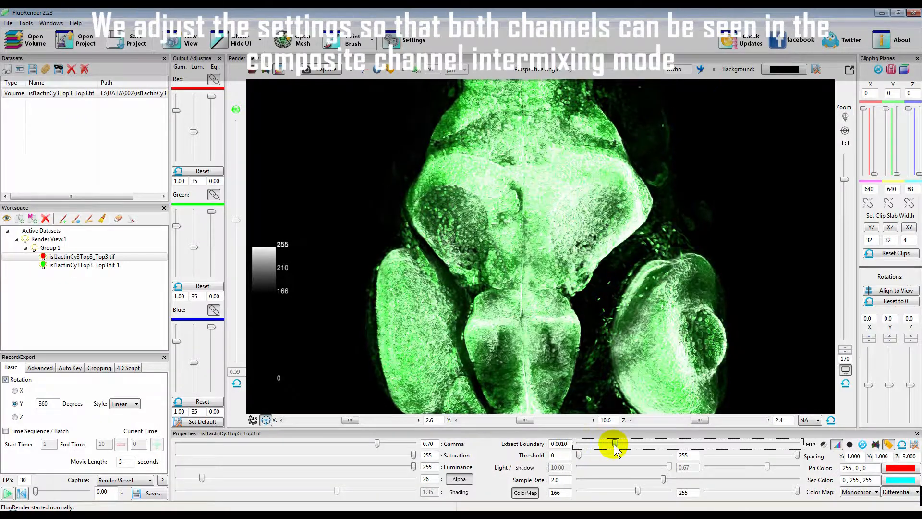
drag(543, 311, 541, 314)
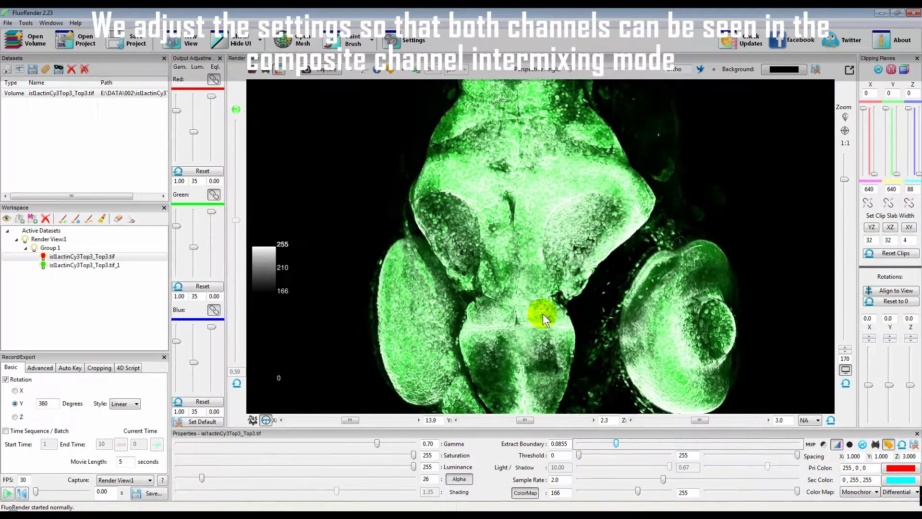
Lower the linked output luminance to -76 and try the Reverse Mono color map on the red channel
drag(192, 129, 194, 116)
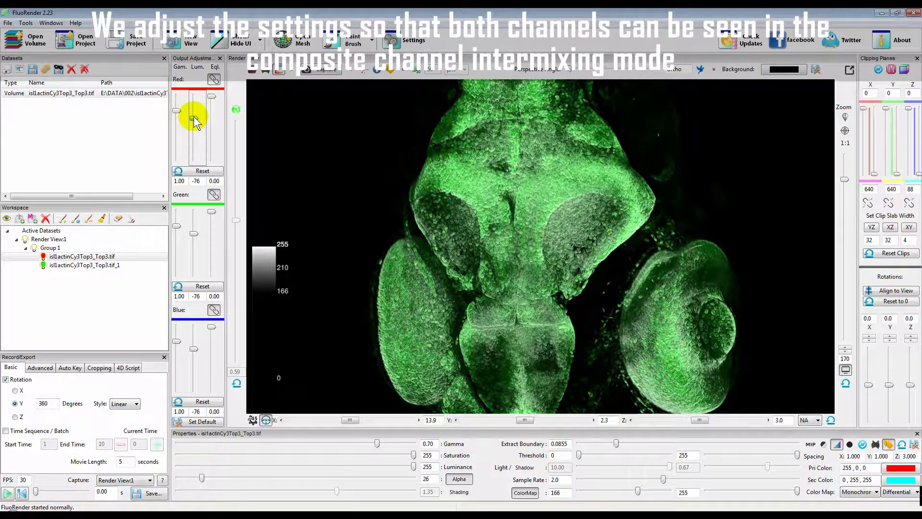
drag(497, 259, 557, 285)
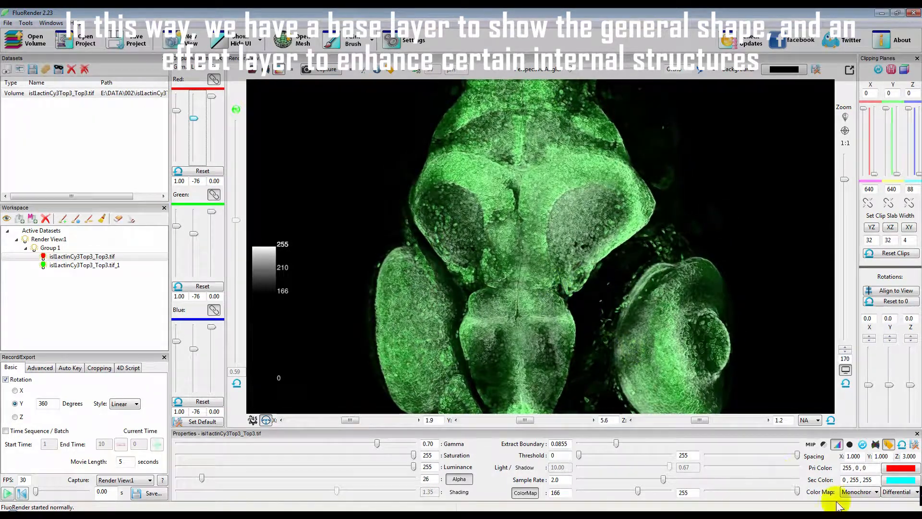
click(870, 494)
click(859, 482)
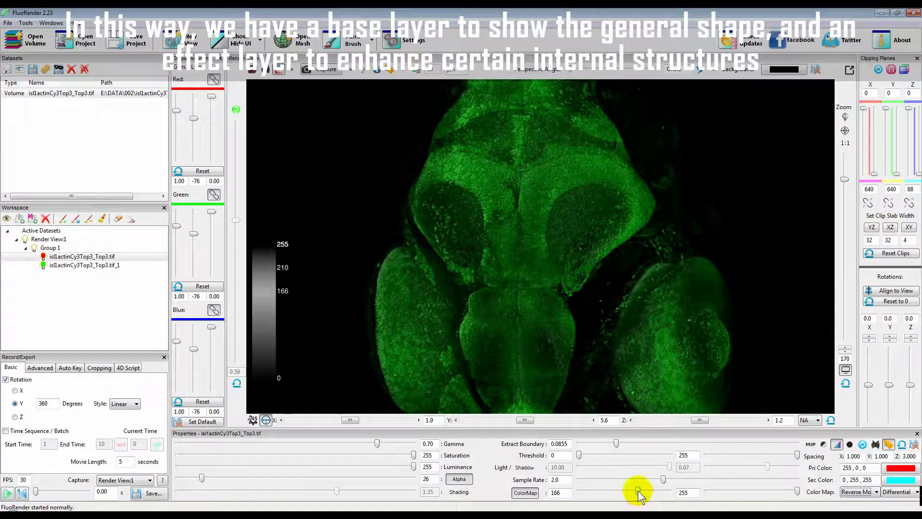
Raise the red channel's low color map value to 174 and set the linked output luminance to -45
mouse_move(638, 491)
mouse_down()
mouse_move(646, 489)
mouse_move(624, 489)
mouse_move(641, 490)
mouse_up()
mouse_move(552, 283)
mouse_down()
mouse_move(511, 257)
mouse_move(511, 269)
mouse_move(553, 281)
mouse_move(542, 285)
mouse_up()
drag(194, 119, 193, 124)
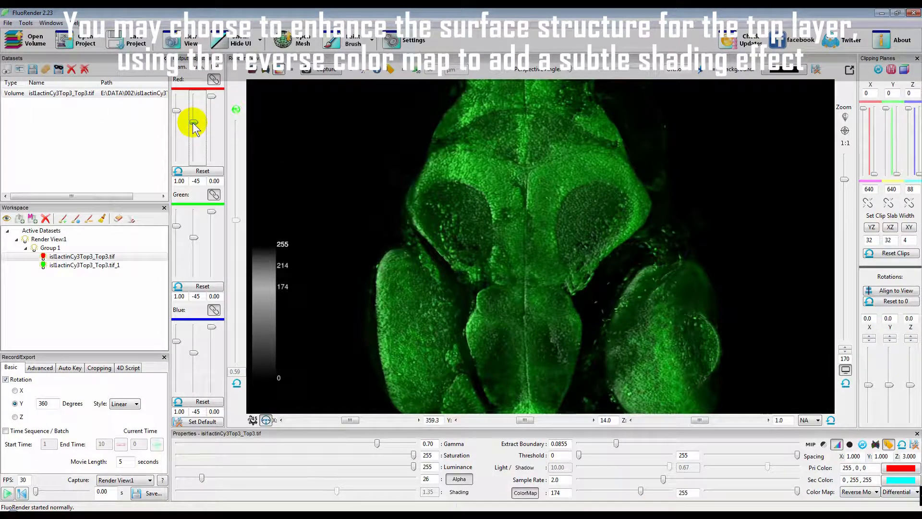
mouse_move(547, 286)
mouse_down()
mouse_move(541, 267)
mouse_move(537, 281)
mouse_move(565, 279)
mouse_move(563, 298)
mouse_move(563, 287)
mouse_move(532, 280)
mouse_move(555, 278)
mouse_up()
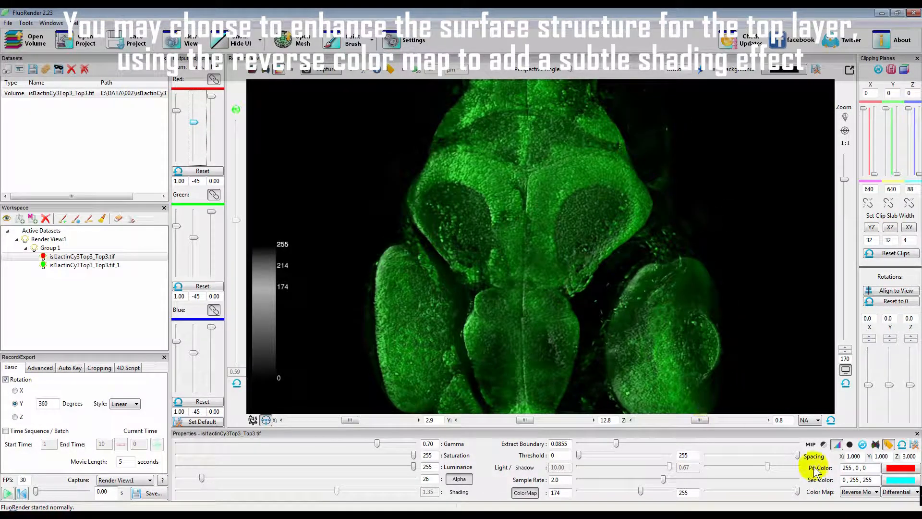
Change the red channel's color map style to Gradient and its palette to Monochrome
click(900, 496)
click(897, 482)
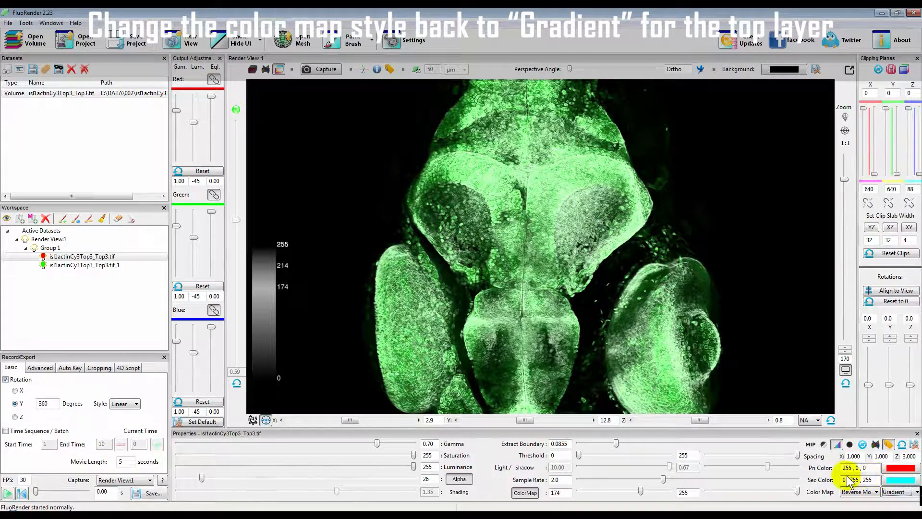
click(859, 491)
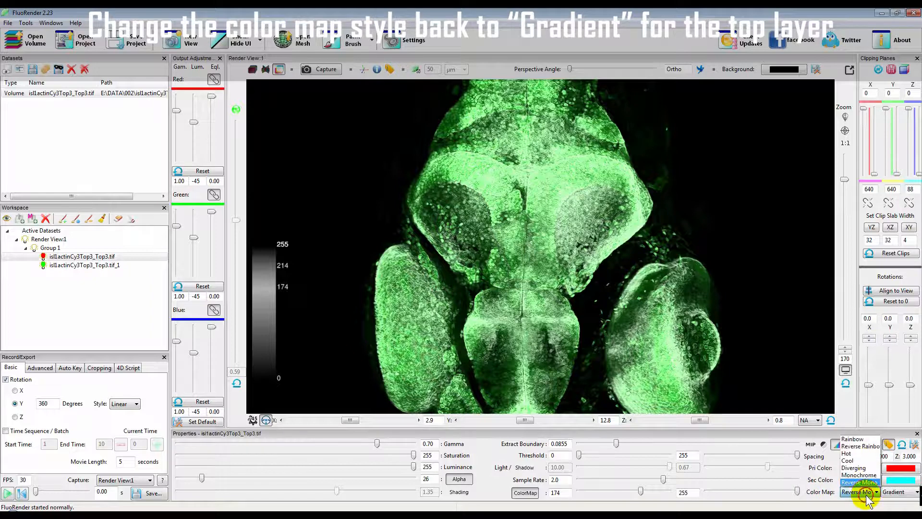
click(861, 480)
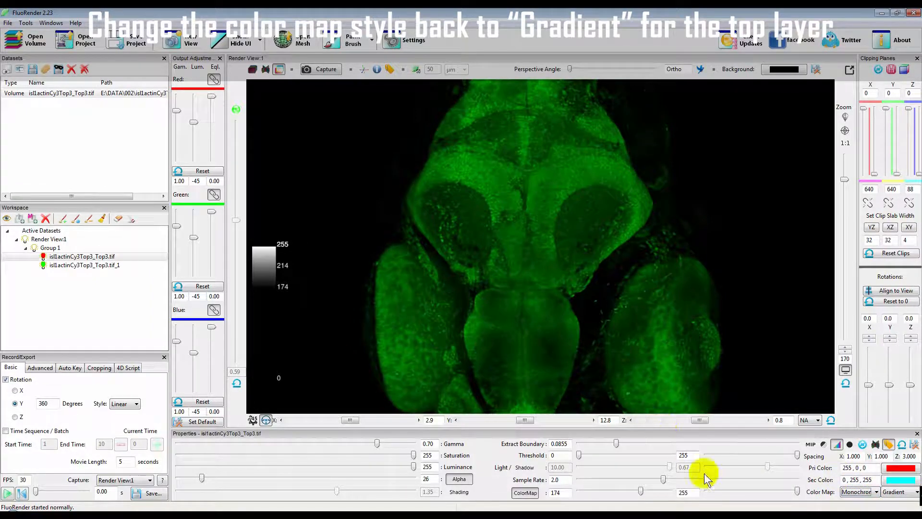
Set the red channel's color map value range to 0–103 and rotate the volume slightly
drag(641, 491, 539, 490)
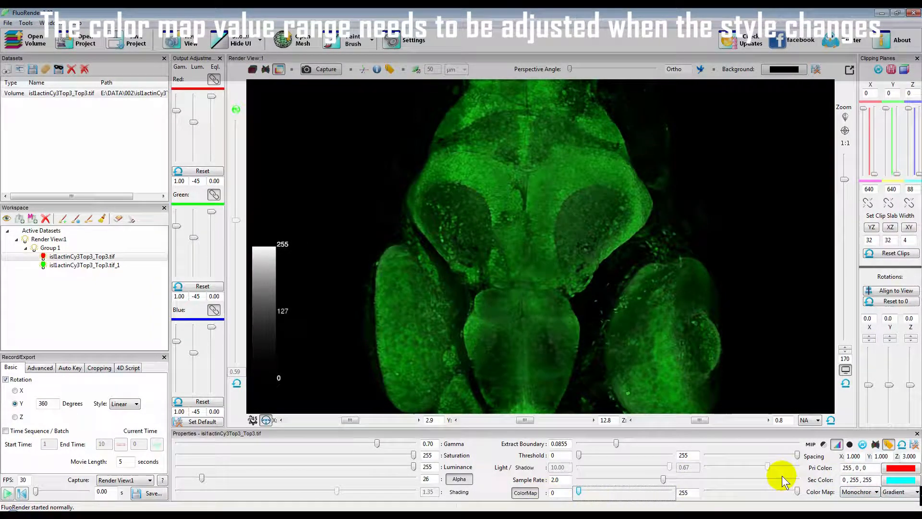
drag(797, 491, 743, 492)
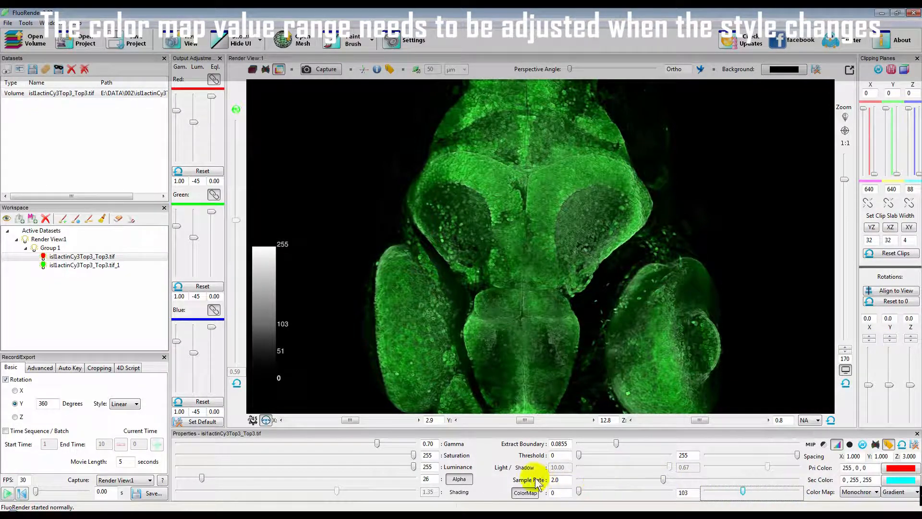
mouse_move(556, 290)
mouse_down()
mouse_move(534, 290)
mouse_move(567, 287)
mouse_up()
Reduce the red channel's extract boundary to 0.0745, set the linked output luminance to -21, and inspect the shading up close
mouse_move(617, 444)
mouse_down()
mouse_move(639, 445)
mouse_move(612, 443)
mouse_up()
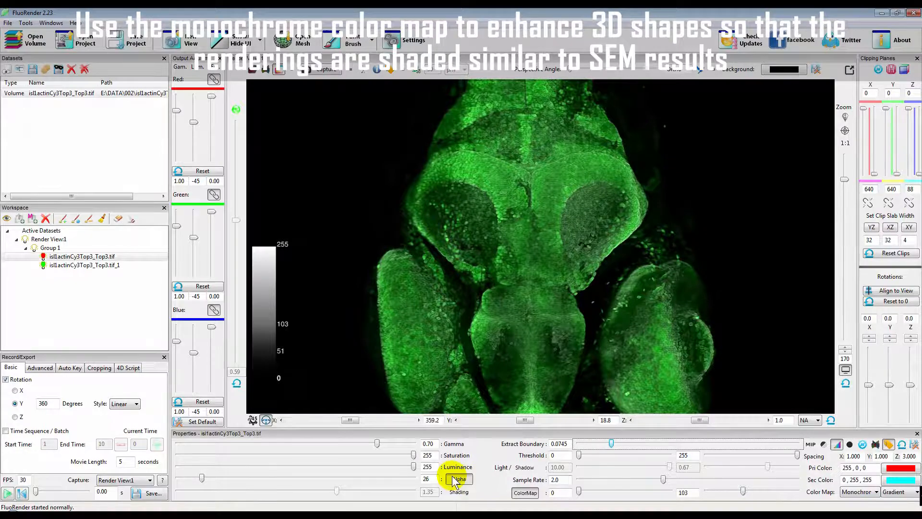
drag(196, 126, 197, 128)
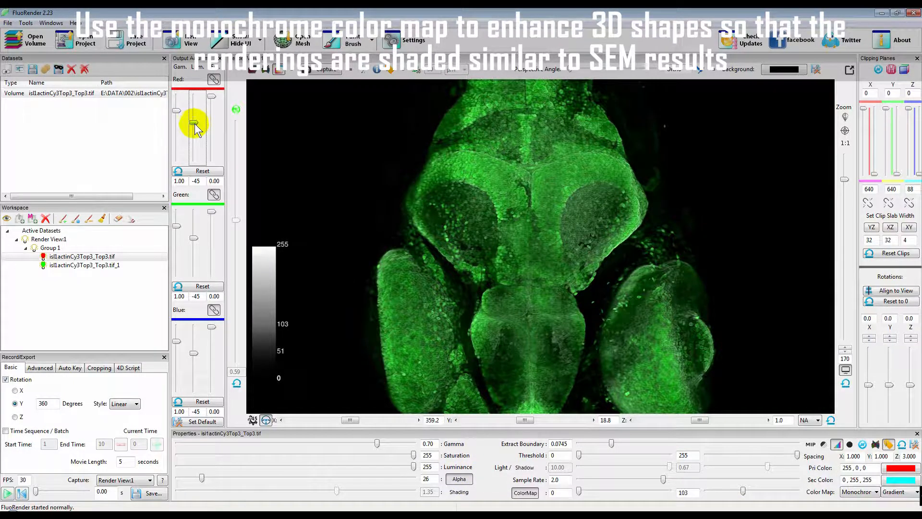
mouse_move(475, 277)
mouse_down()
mouse_move(458, 294)
mouse_move(479, 292)
mouse_up()
right_drag(480, 292, 606, 305)
drag(569, 278, 541, 244)
drag(528, 192, 549, 275)
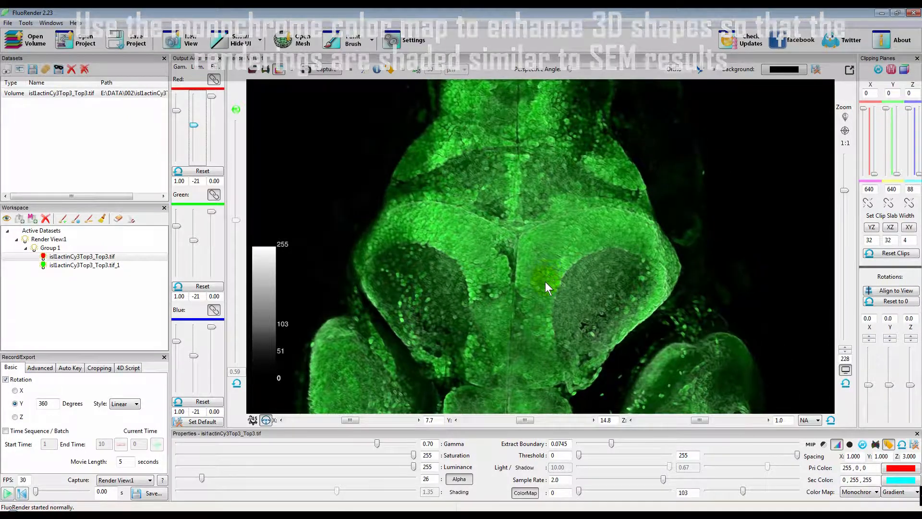
Enable the default Rainbow intensity color map on the duplicate green channel and view the whole volume
click(69, 266)
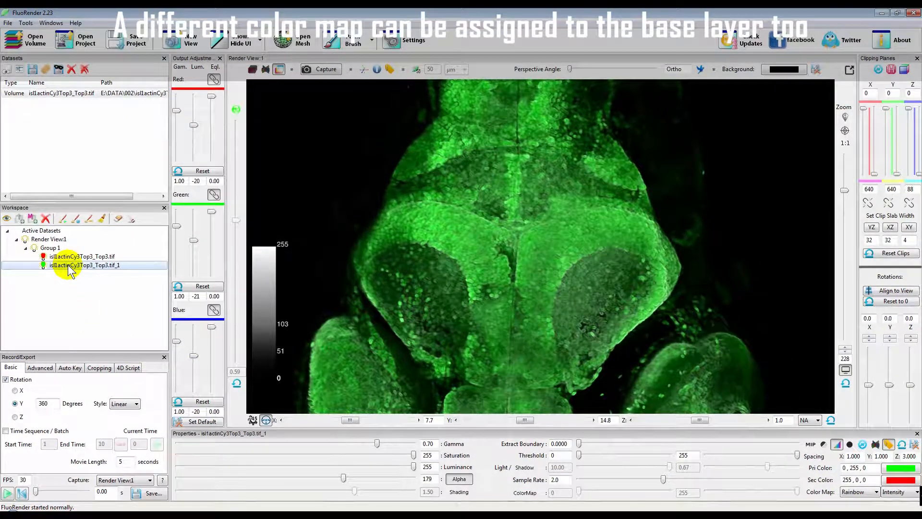
click(527, 494)
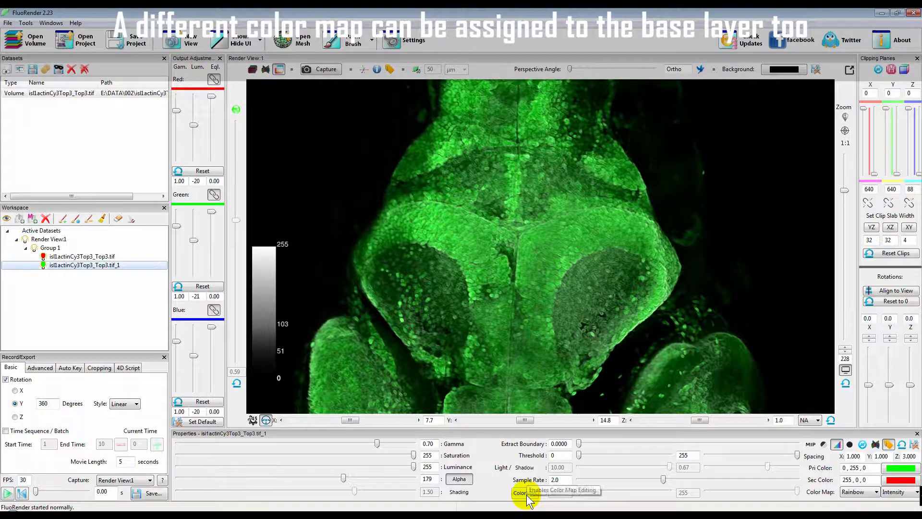
middle_drag(596, 331, 591, 264)
right_drag(655, 295, 474, 290)
drag(474, 290, 510, 296)
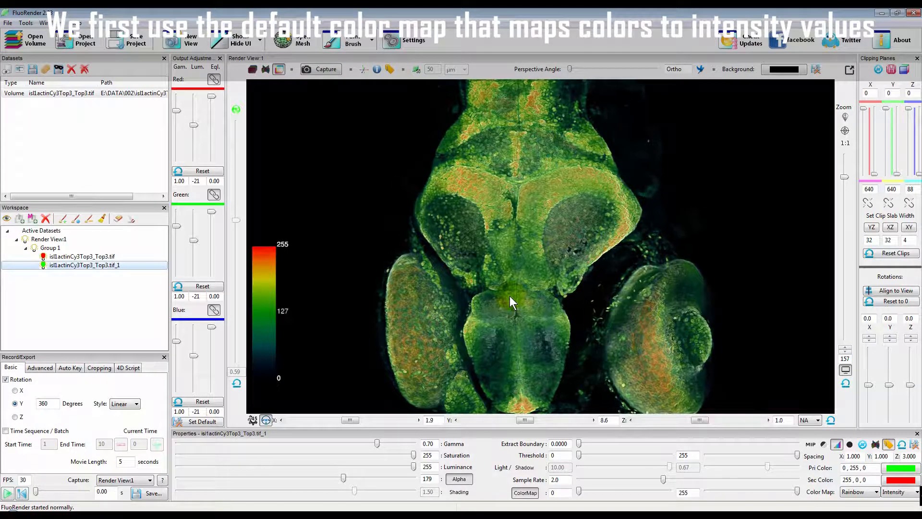
Turn on MIP rendering for the green channel and change its color map style to Z Value
click(810, 445)
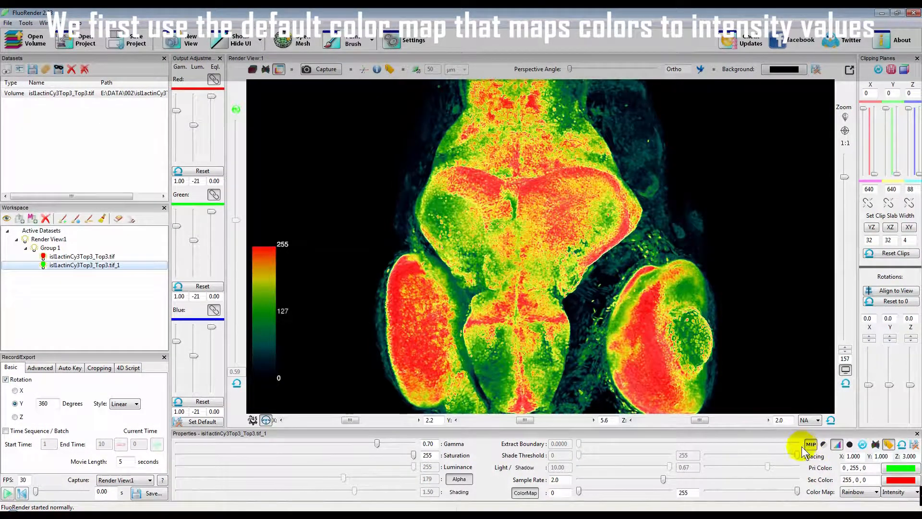
click(898, 492)
click(894, 453)
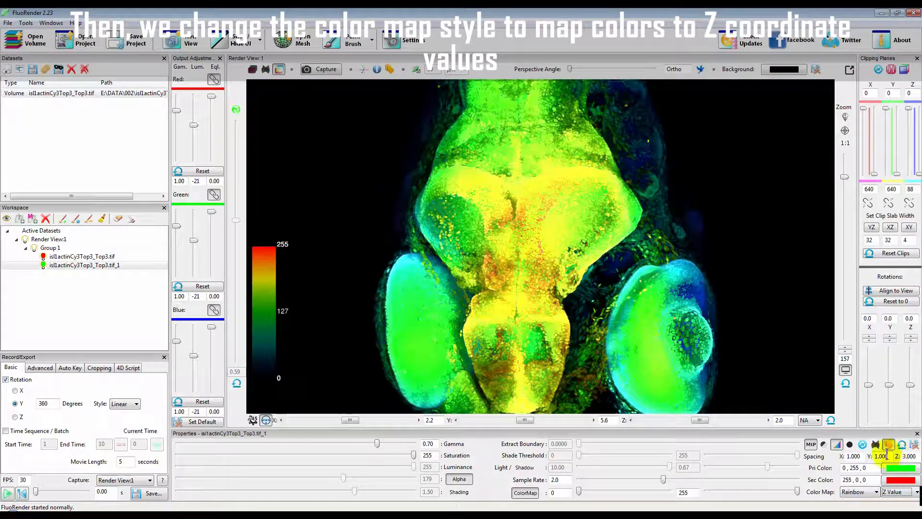
Raise the red channel's alpha to 121, lower the linked output luminance to -123, and rotate the volume to inspect the blend
click(76, 257)
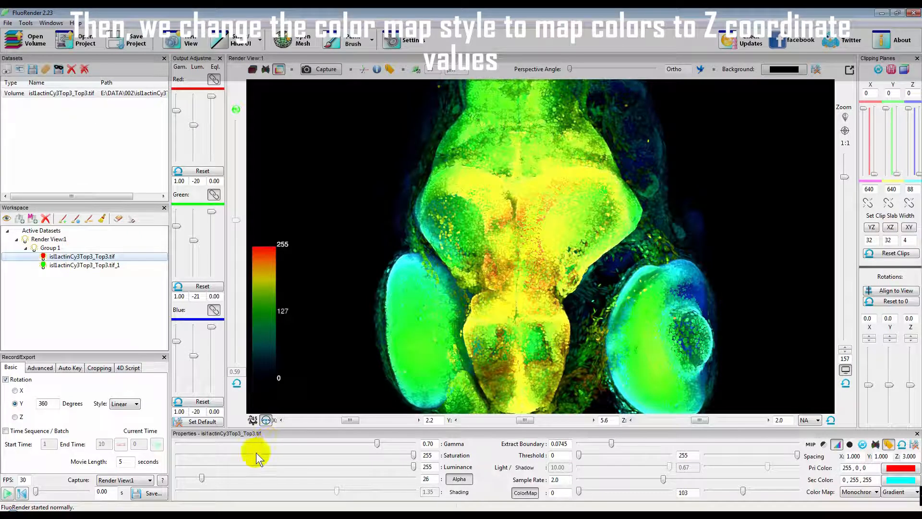
drag(201, 478, 289, 478)
drag(194, 125, 193, 112)
drag(576, 248, 663, 318)
drag(389, 322, 630, 331)
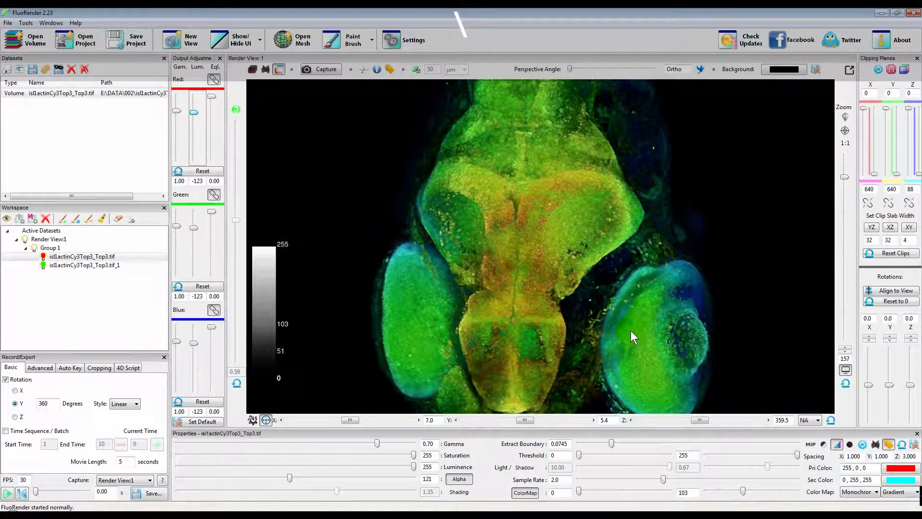